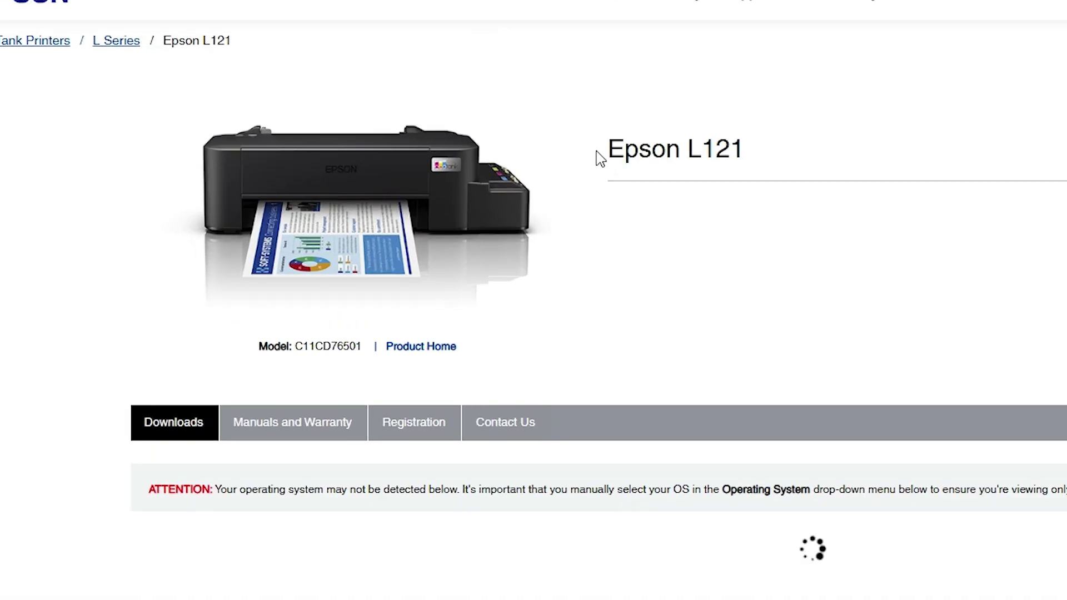
Choose Windows 11 as the operating system on the Epson L121 support page and load its downloads
{"action": "left_click_drag", "start_coordinate": [402, 182], "coordinate": [479, 180]}
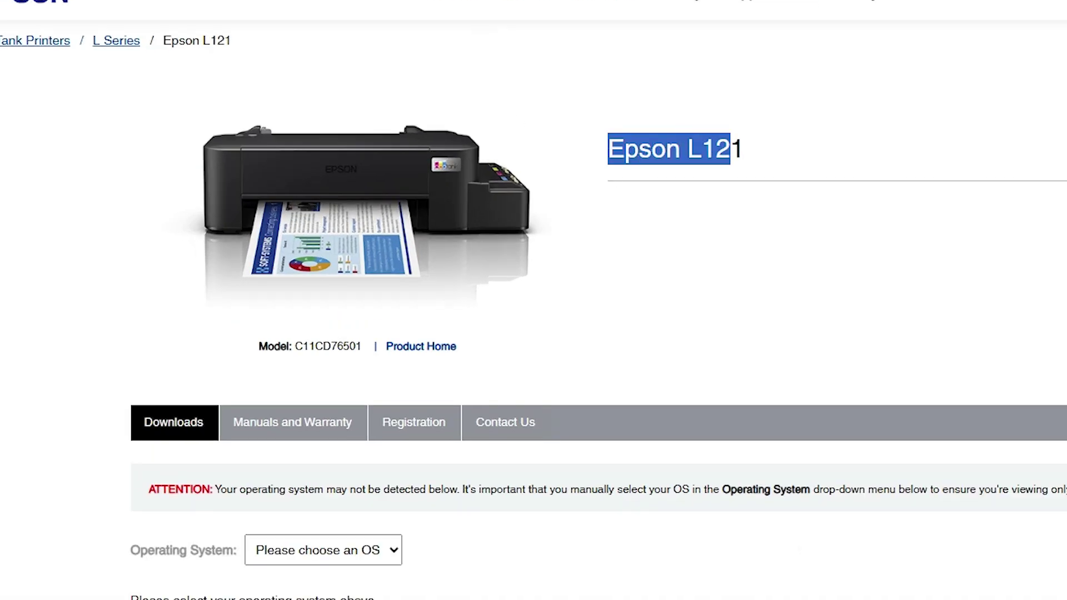
{"action": "left_click_drag", "start_coordinate": [731, 155], "coordinate": [748, 154]}
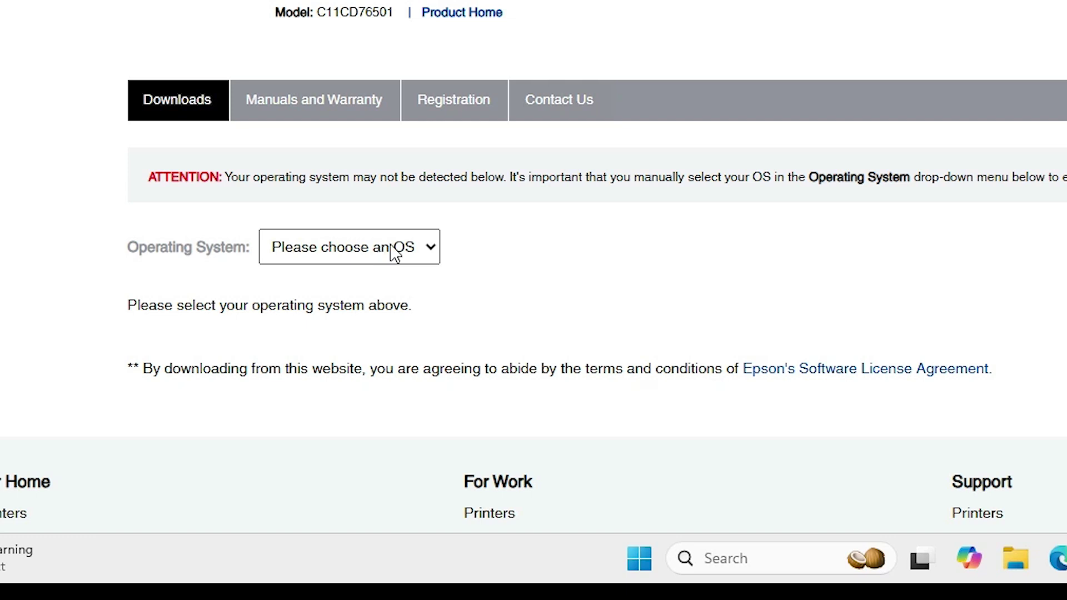
{"action": "left_click", "coordinate": [408, 252]}
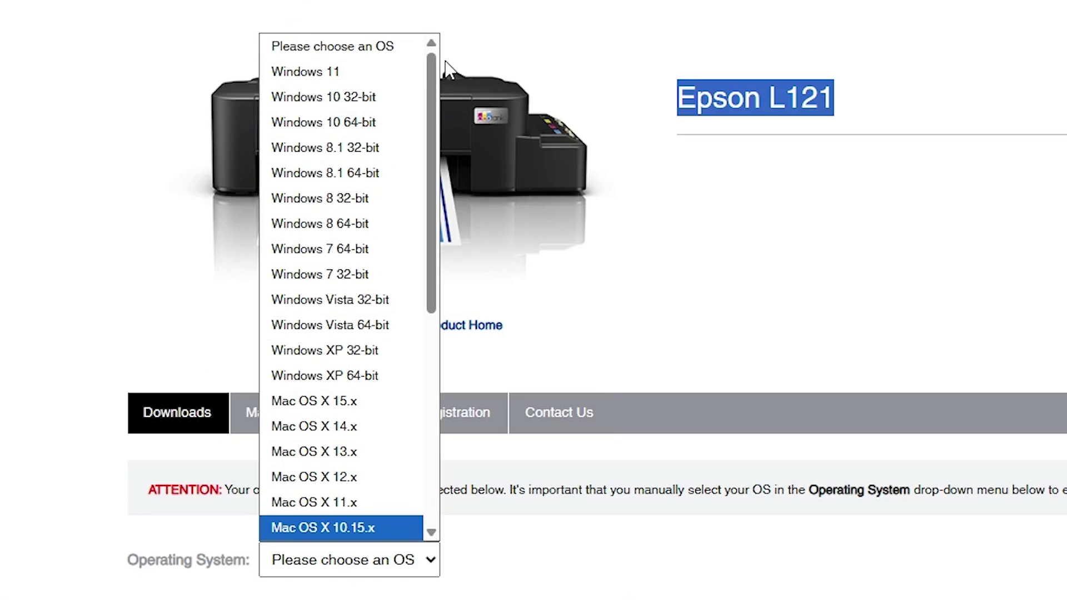
{"action": "left_click", "coordinate": [372, 67]}
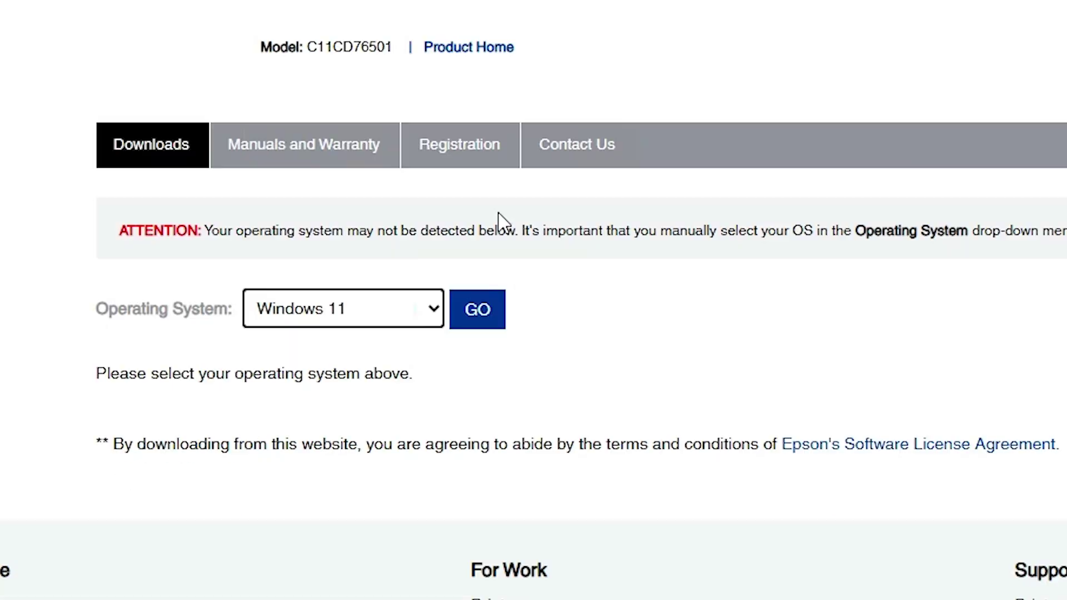
{"action": "left_click", "coordinate": [480, 215]}
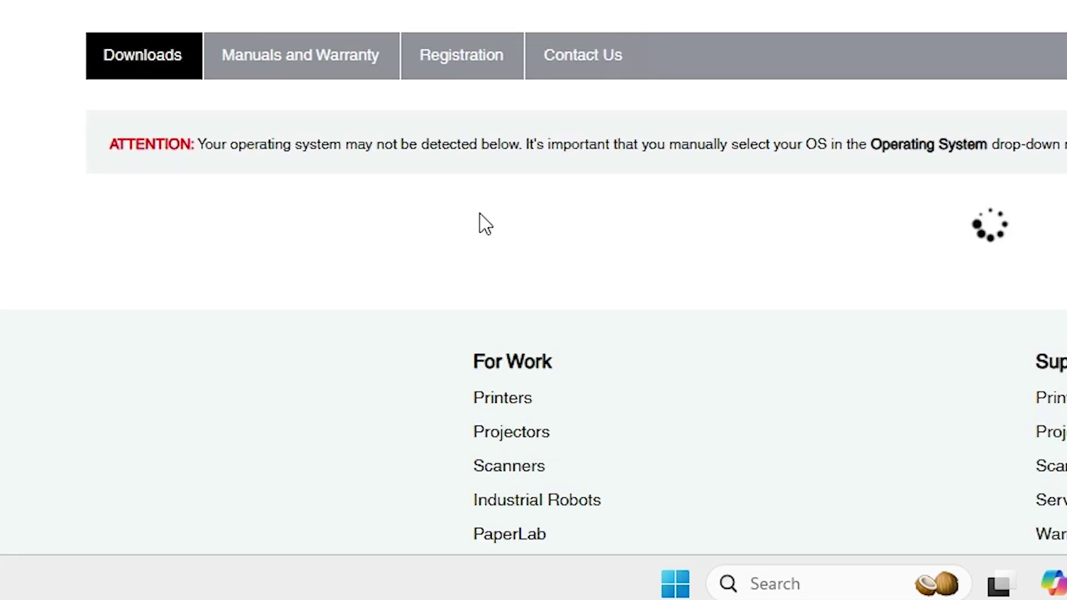
Download the L120_x64_213UsHomeExportAsiaML.exe printer driver from the Drivers section, accepting the license agreement
{"action": "scroll", "coordinate": [747, 56], "scroll_direction": "down", "scroll_amount": 9}
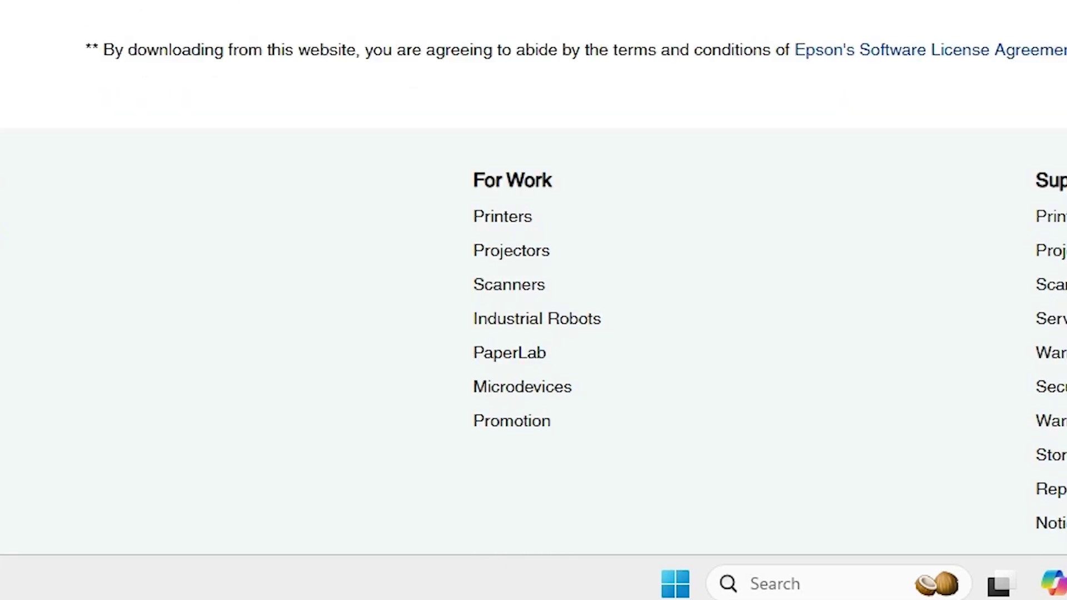
{"action": "scroll", "coordinate": [167, 211], "scroll_direction": "up", "scroll_amount": 5}
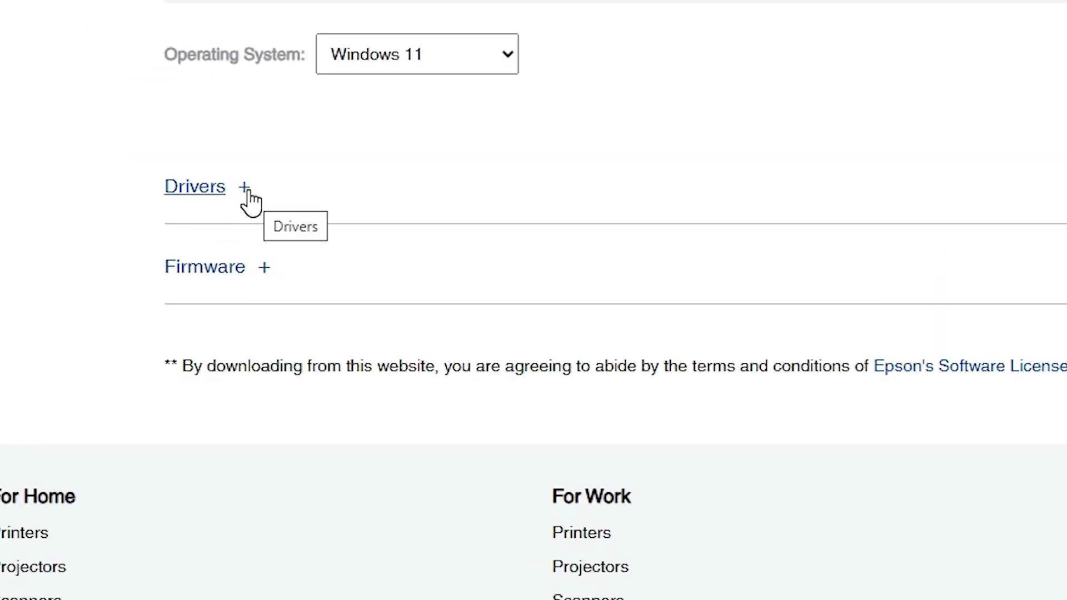
{"action": "left_click", "coordinate": [246, 191]}
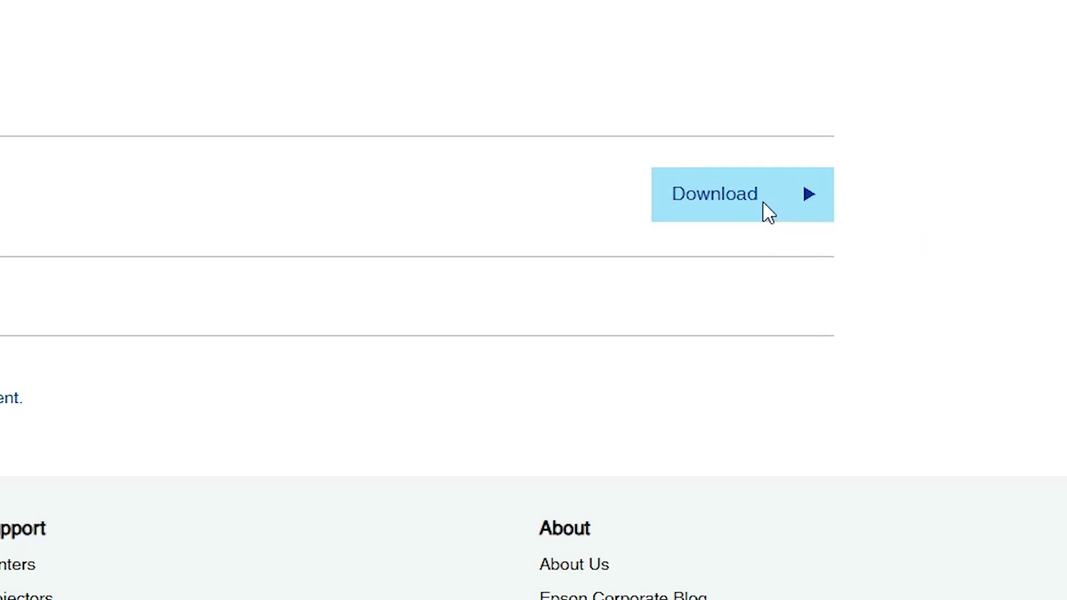
{"action": "left_click", "coordinate": [764, 206]}
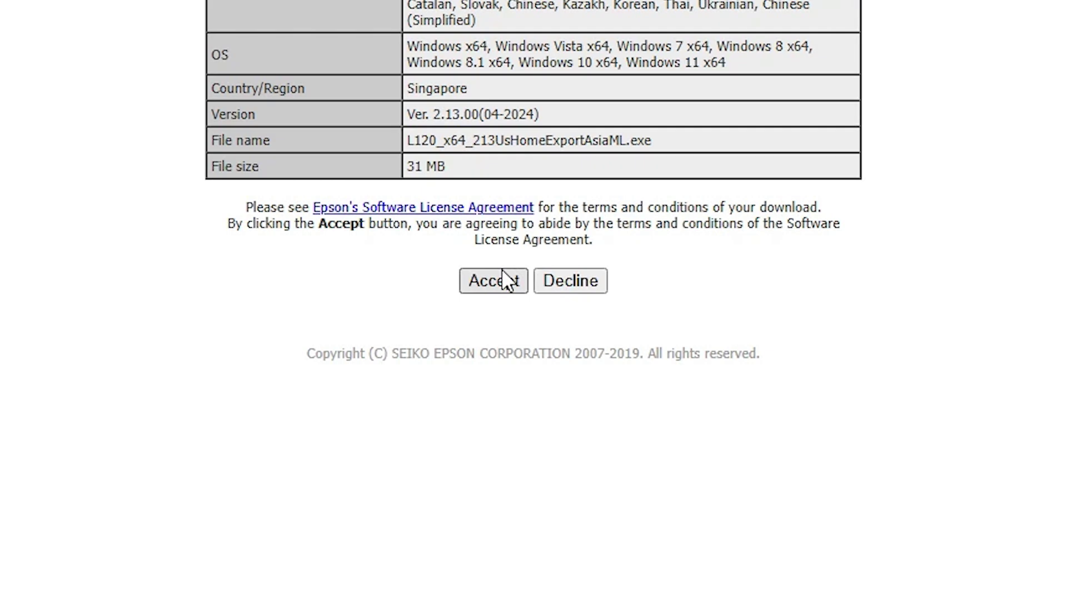
{"action": "left_click", "coordinate": [503, 279]}
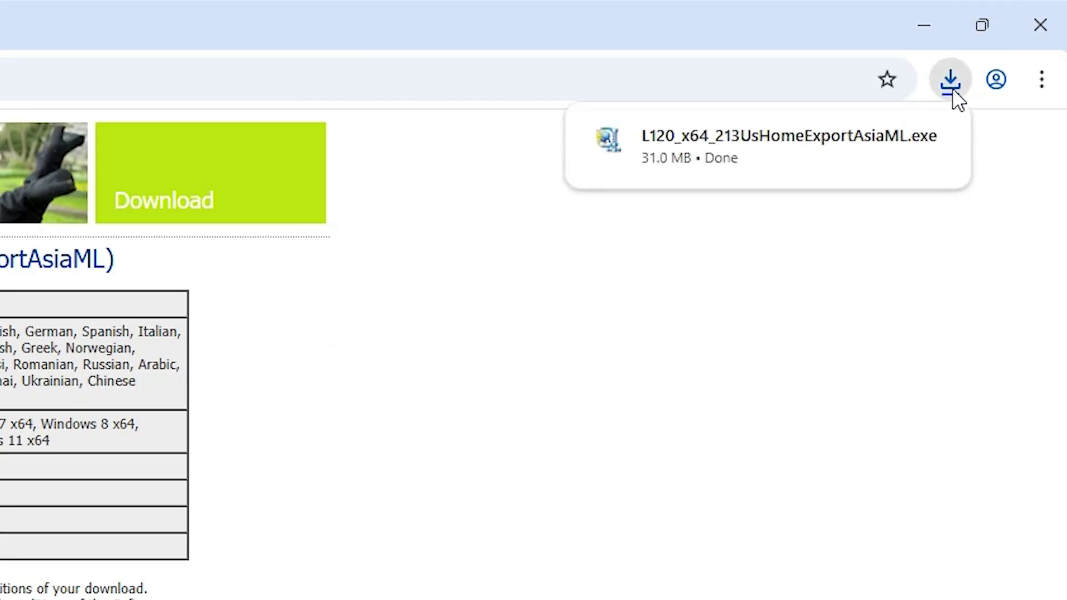
Show the downloaded driver file in its folder, move it to the desktop, and close the Downloads window
{"action": "left_click", "coordinate": [952, 88]}
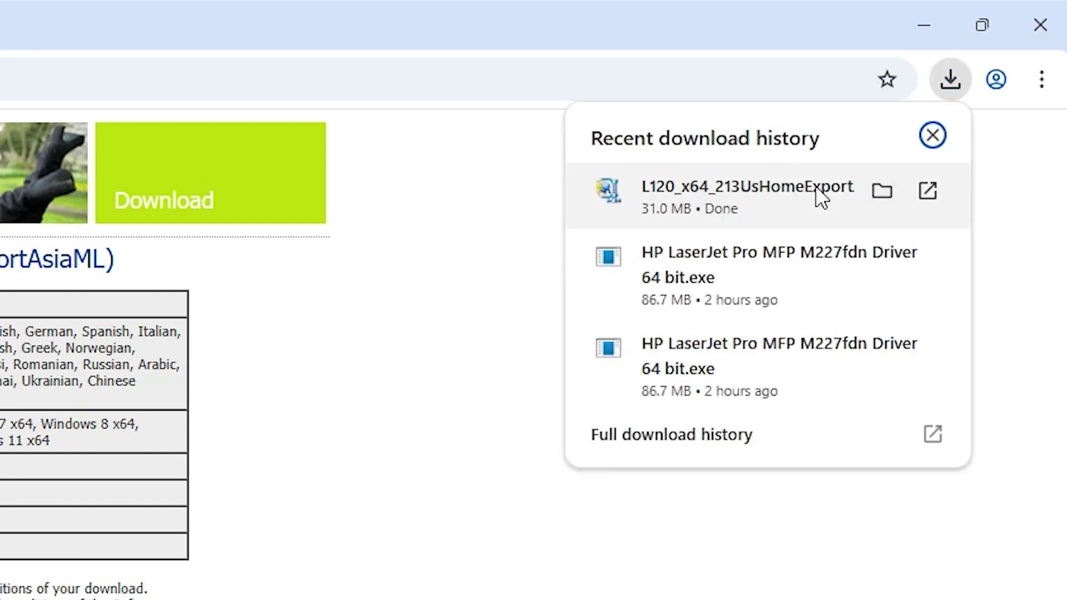
{"action": "left_click", "coordinate": [882, 188]}
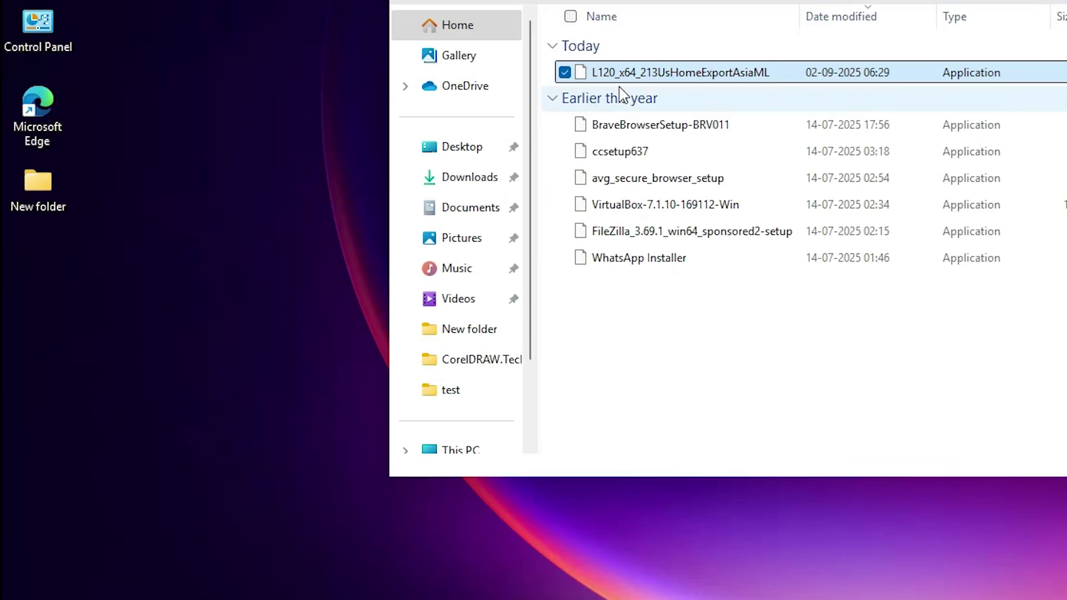
{"action": "left_click_drag", "start_coordinate": [627, 74], "coordinate": [53, 311]}
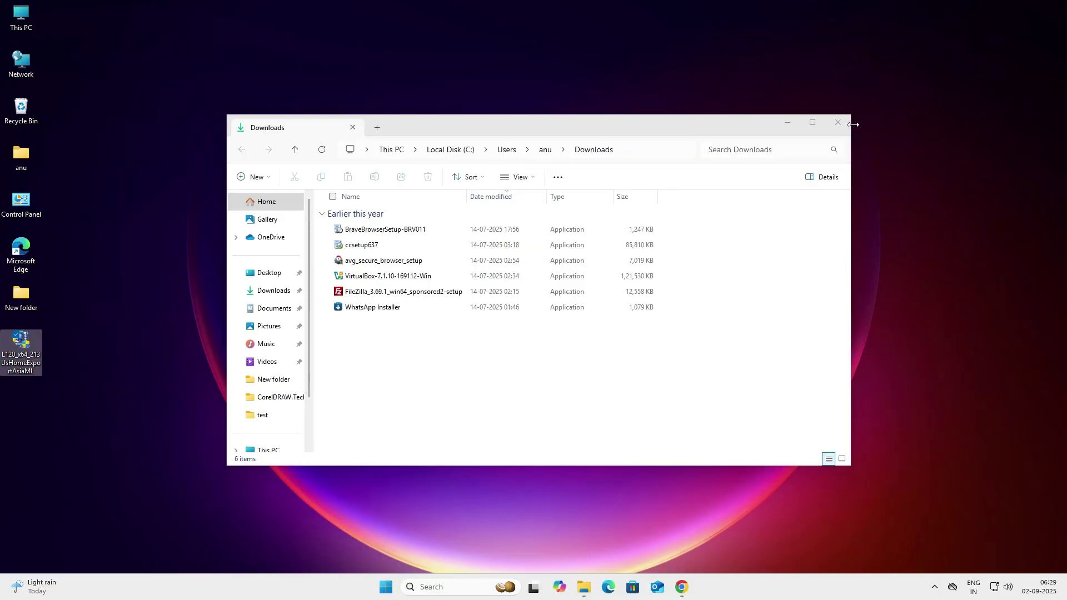
{"action": "left_click", "coordinate": [961, 124]}
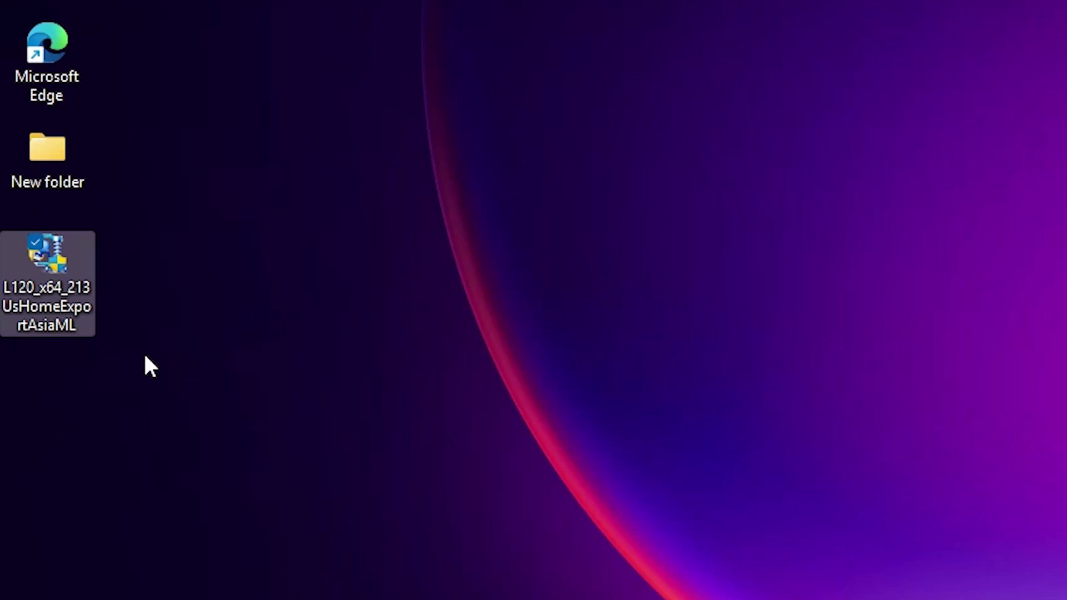
Extract the L120_x64_213UsHomeExportAsiaML driver package with WinRAR into a folder of the same name on the desktop
{"action": "right_click", "coordinate": [48, 286]}
{"action": "left_click", "coordinate": [164, 262]}
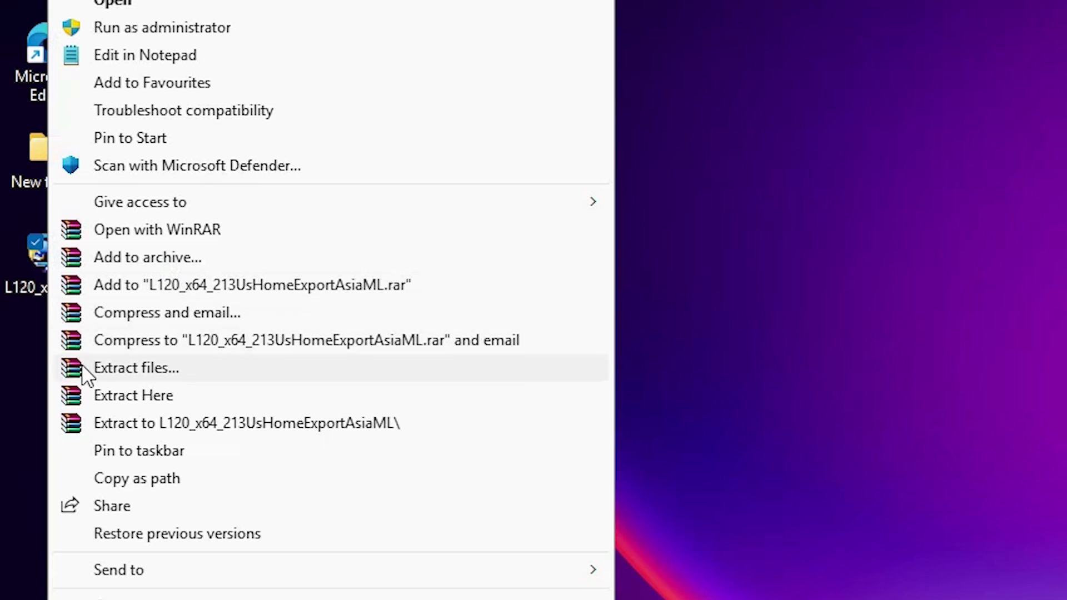
{"action": "left_click", "coordinate": [166, 371]}
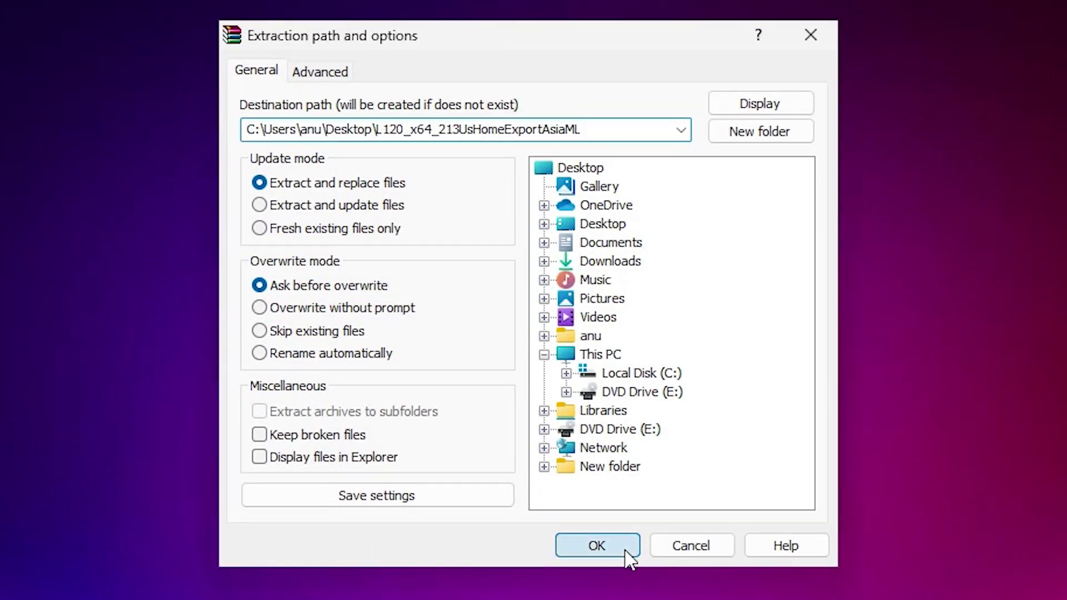
{"action": "left_click", "coordinate": [626, 549]}
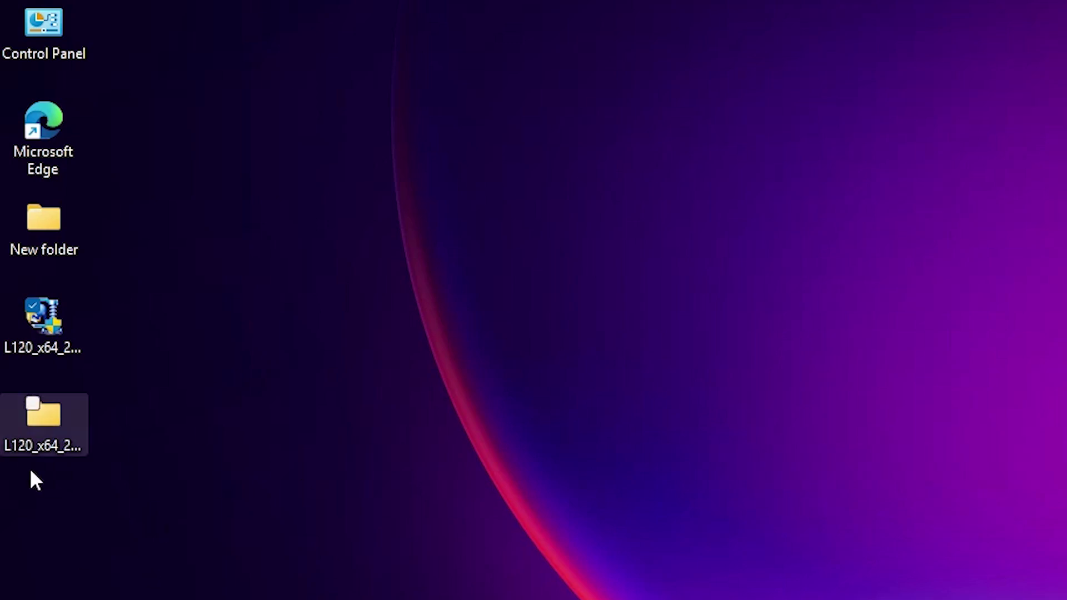
Inspect the extracted driver files in the WINX64 subfolder of the desktop folder, closing the window when done
{"action": "left_click", "coordinate": [49, 442]}
{"action": "double_click", "coordinate": [48, 439]}
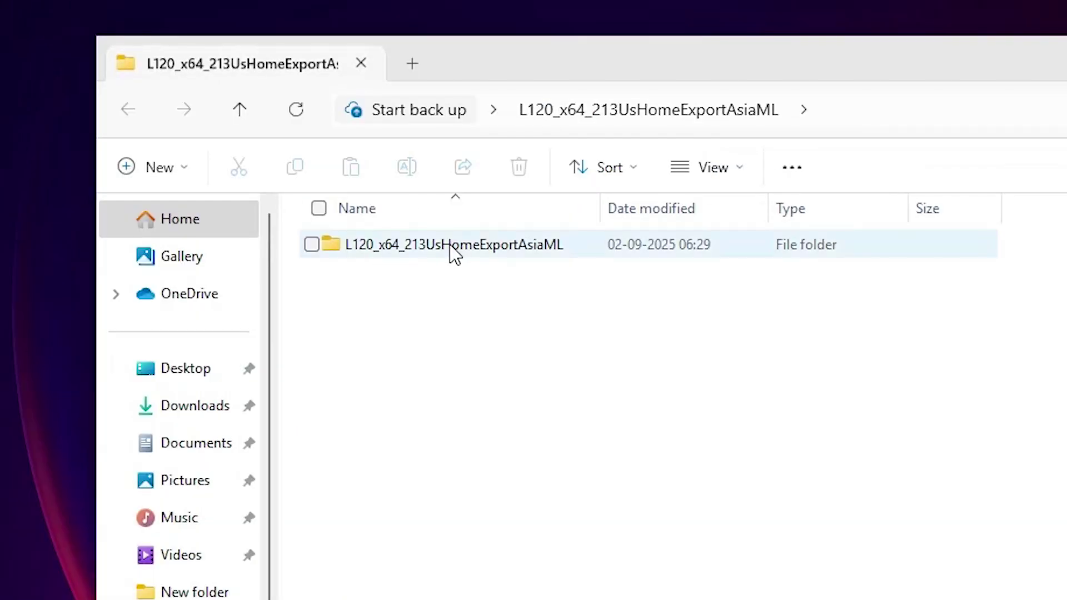
{"action": "double_click", "coordinate": [829, 54]}
{"action": "double_click", "coordinate": [438, 248]}
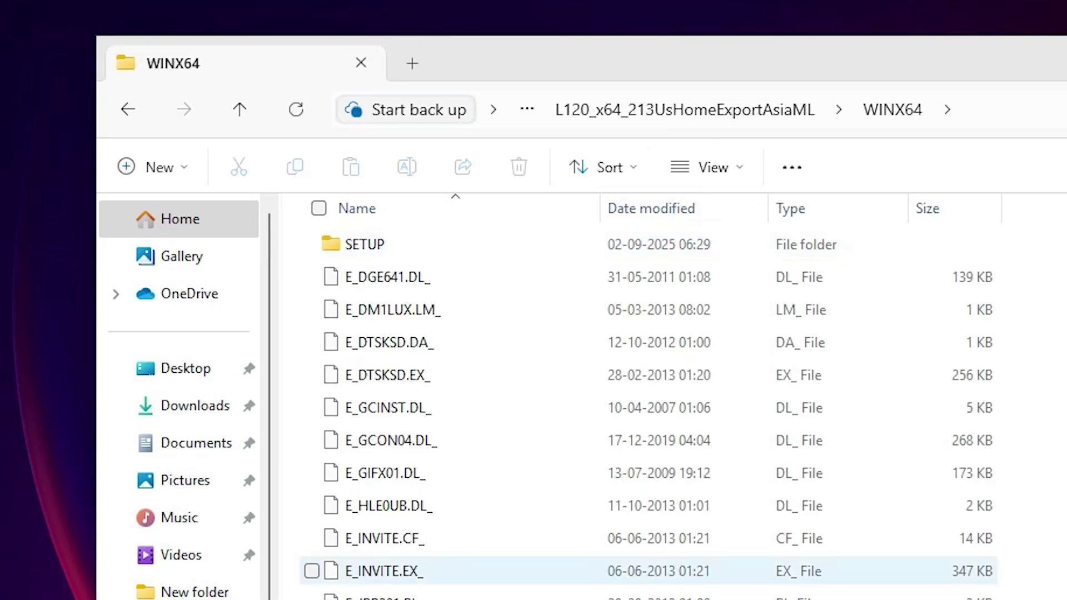
{"action": "scroll", "coordinate": [612, 572], "scroll_direction": "down", "scroll_amount": 15}
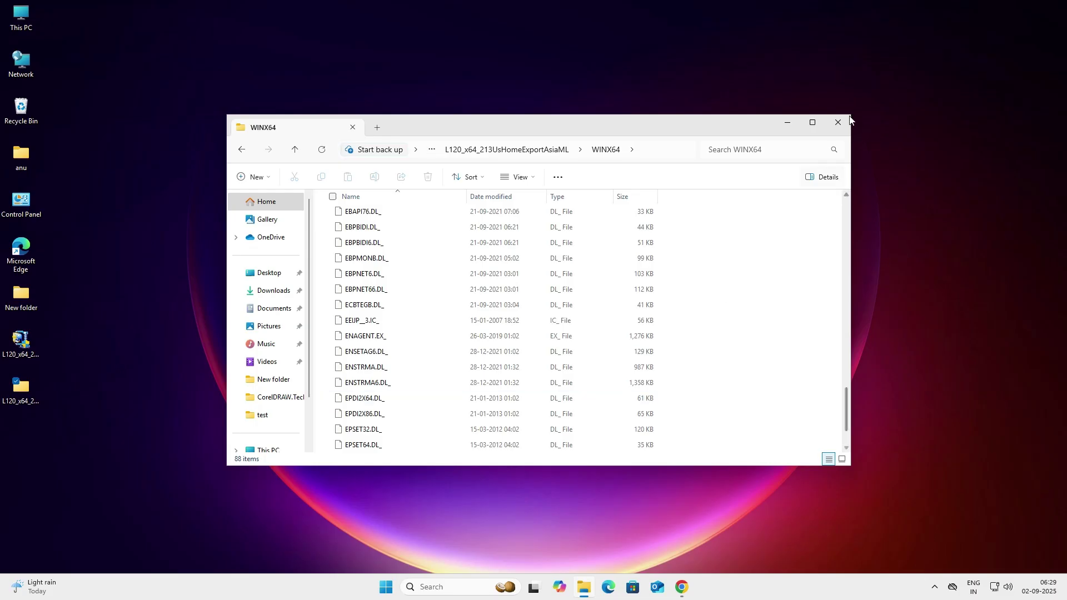
{"action": "left_click", "coordinate": [1019, 99]}
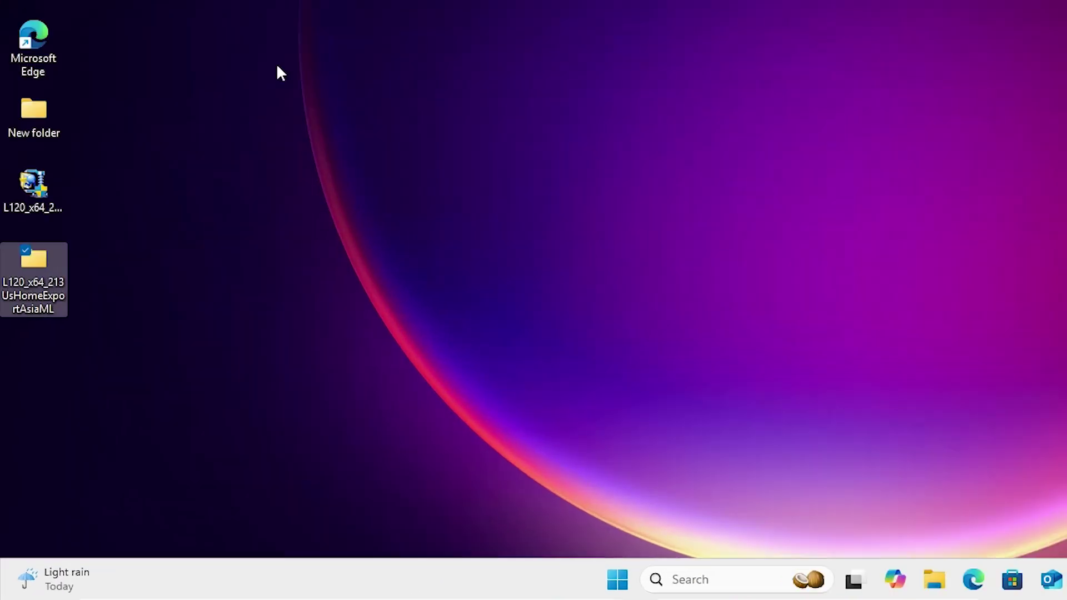
{"action": "left_click", "coordinate": [19, 342]}
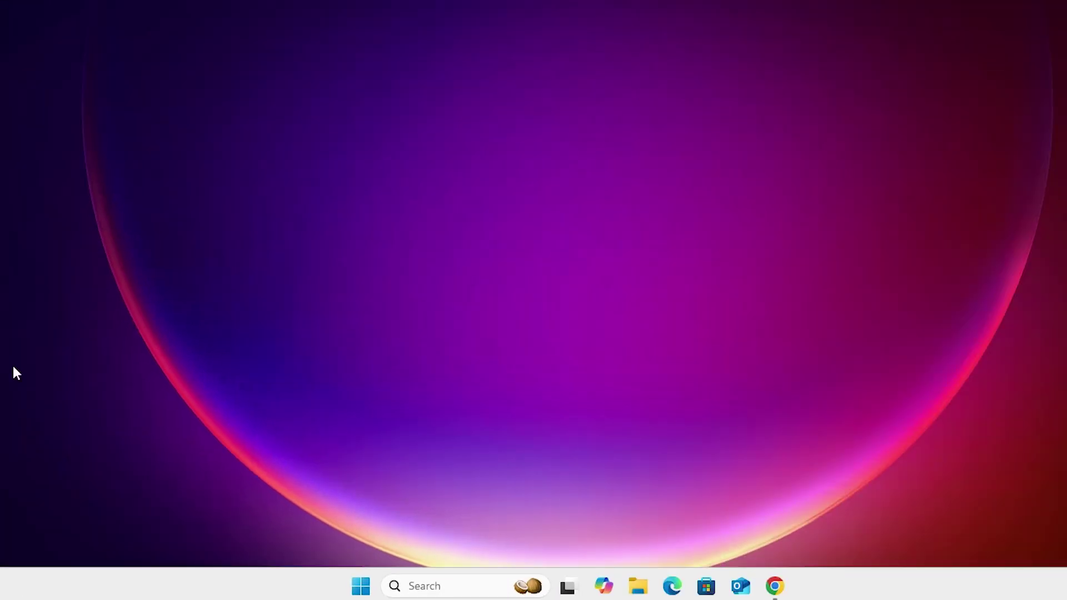
Open the Printers & scanners settings and start adding a new device manually
{"action": "left_click", "coordinate": [375, 591]}
{"action": "type", "text": "pr"}
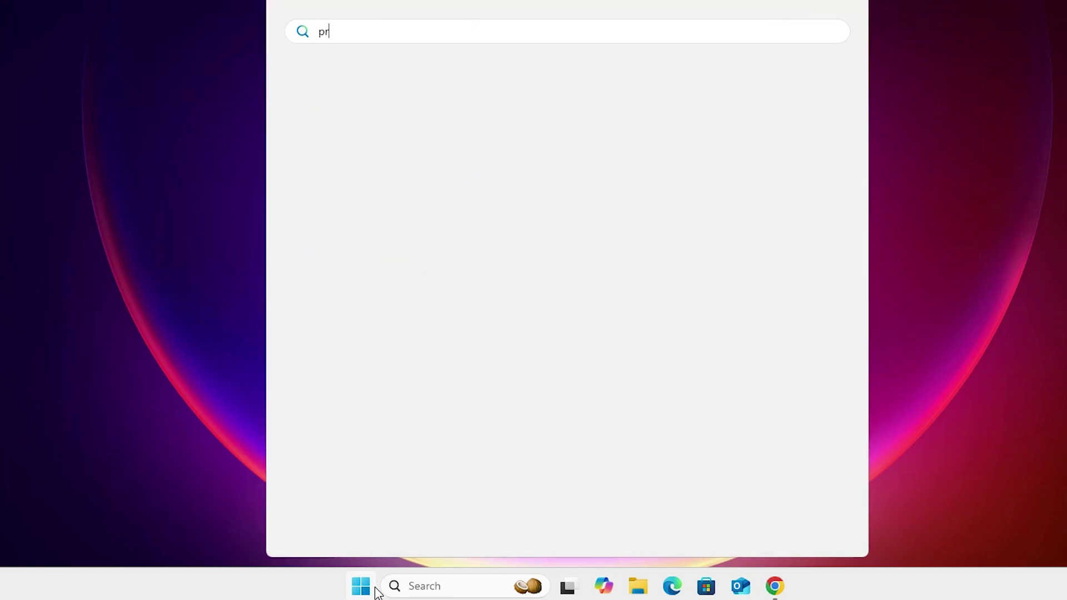
{"action": "type", "text": "i"}
{"action": "left_click", "coordinate": [412, 157]}
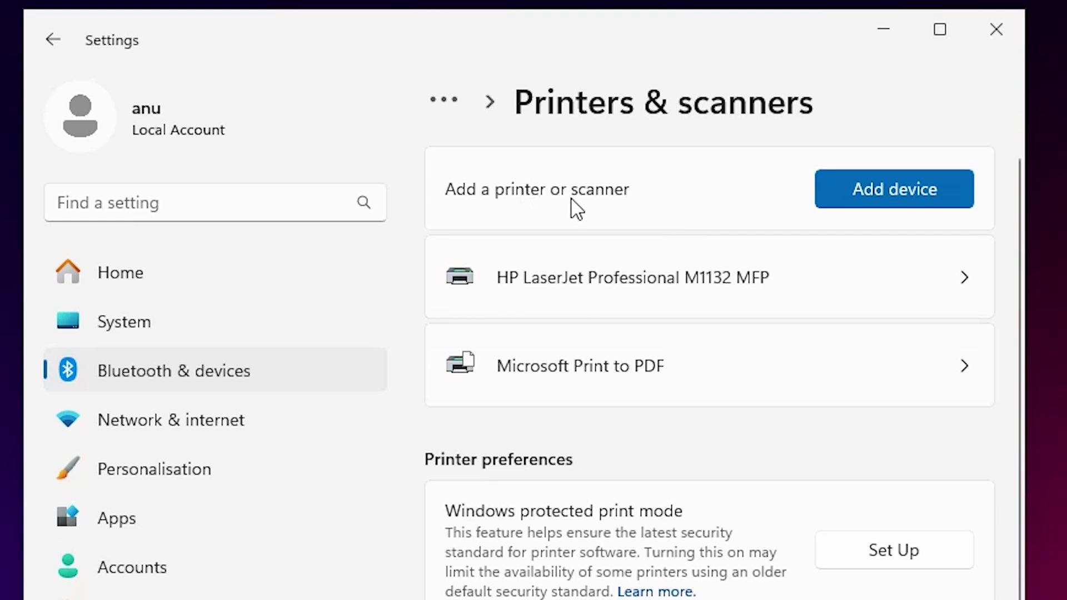
{"action": "left_click", "coordinate": [852, 189]}
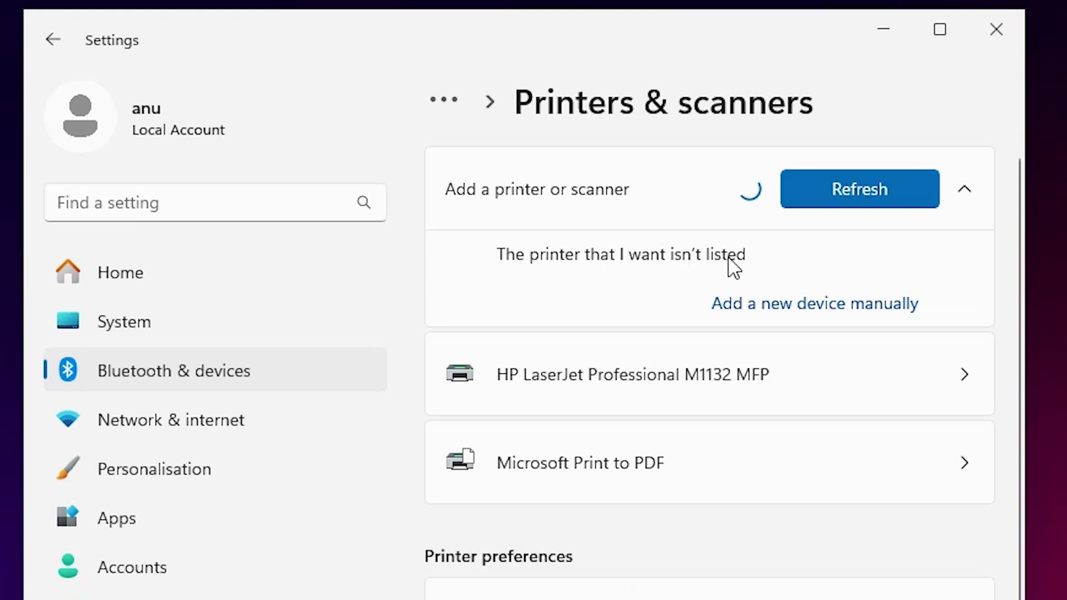
{"action": "left_click", "coordinate": [872, 305]}
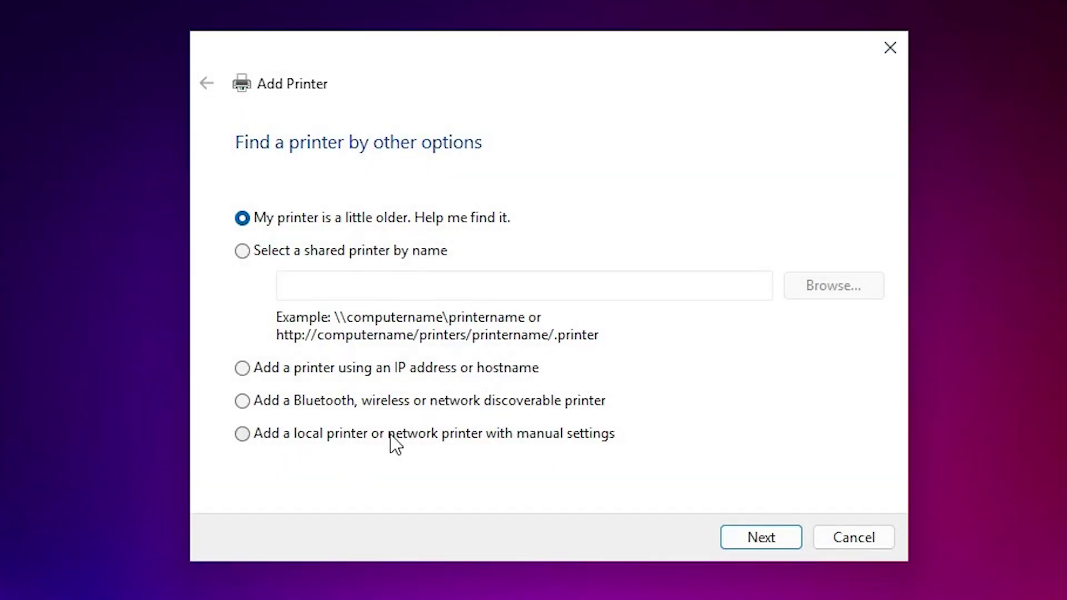
Choose to add a local printer with manual settings, using the existing port USB_001 (Local Port)
{"action": "left_click", "coordinate": [482, 437]}
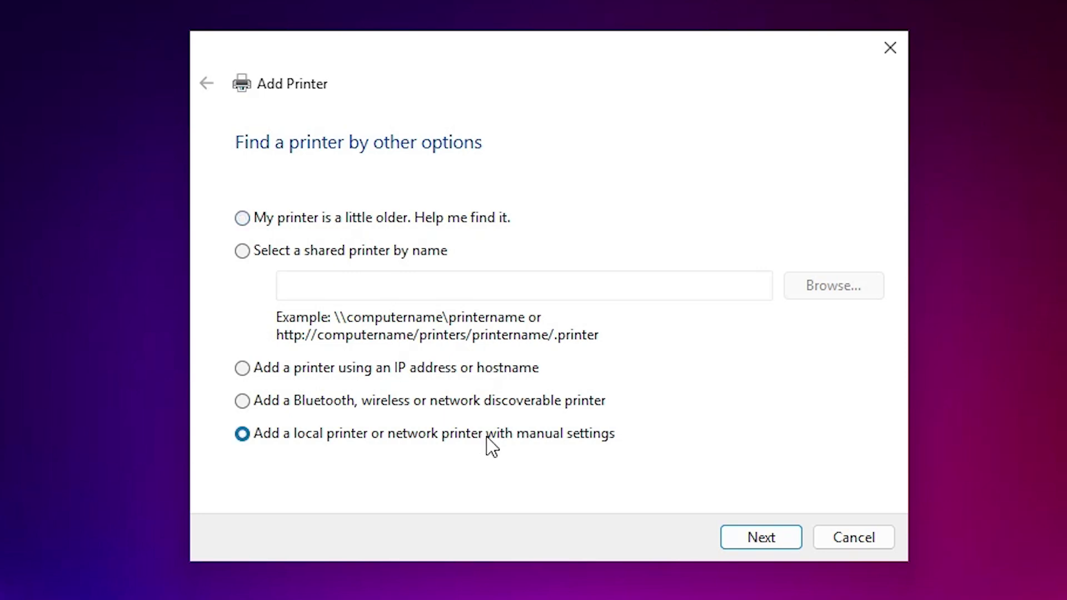
{"action": "left_click", "coordinate": [748, 545]}
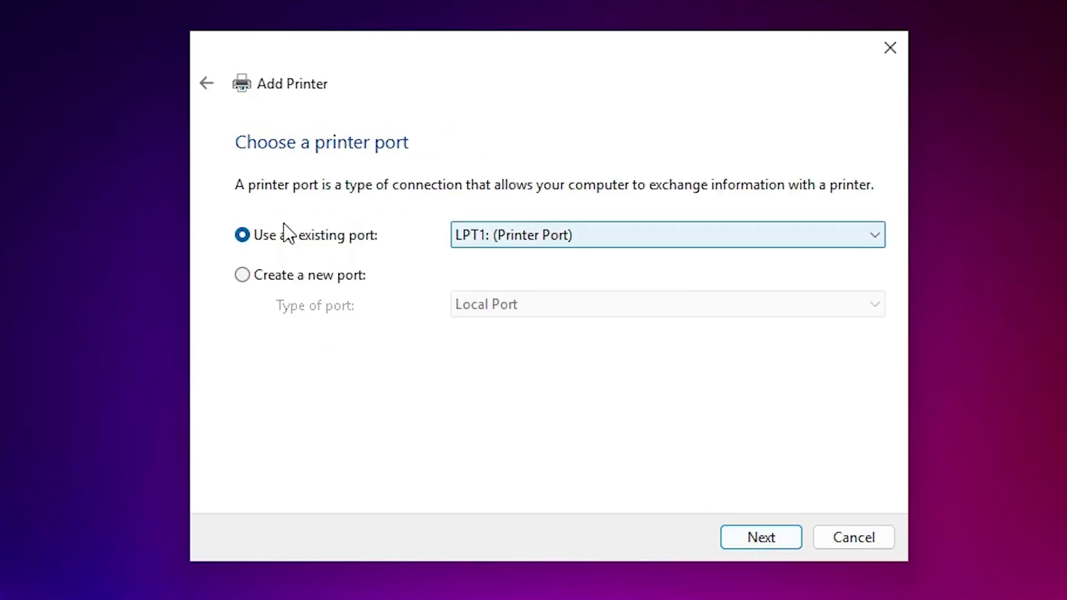
{"action": "left_click", "coordinate": [620, 237]}
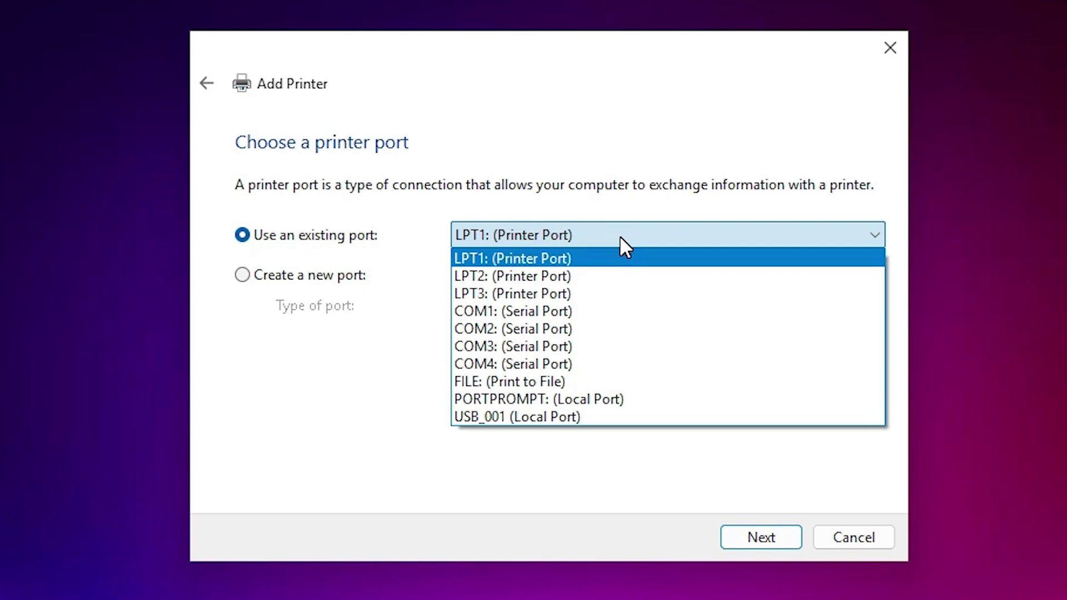
{"action": "left_click", "coordinate": [576, 418]}
{"action": "left_click", "coordinate": [777, 536]}
Load the driver from disk using E_WF1LUE.INF in the WINX64 folder of the extracted desktop package, and choose the EPSON L120 Series model
{"action": "left_click", "coordinate": [832, 440]}
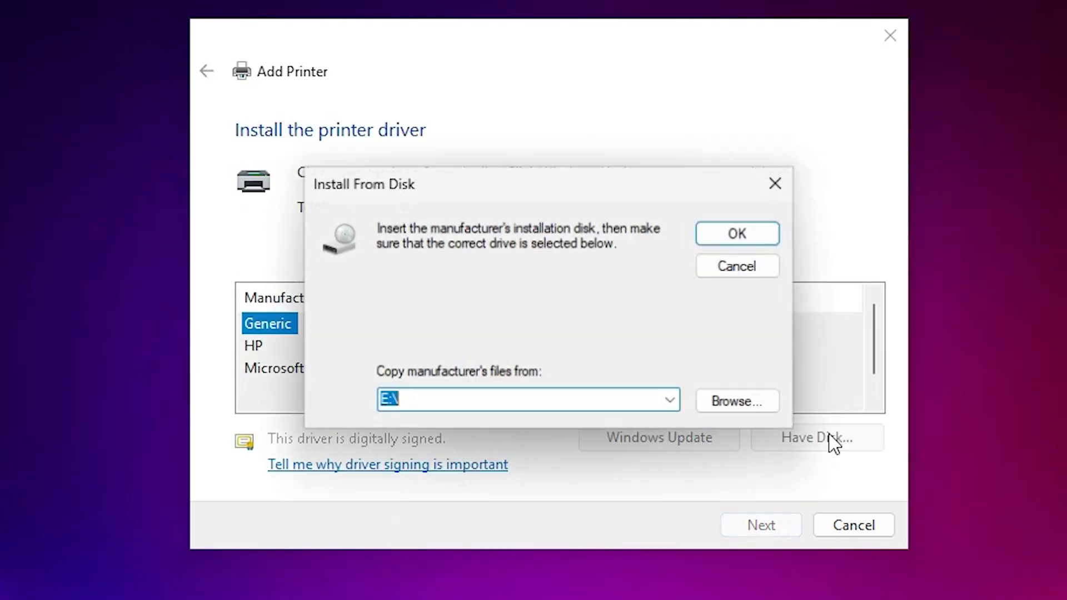
{"action": "left_click", "coordinate": [706, 404]}
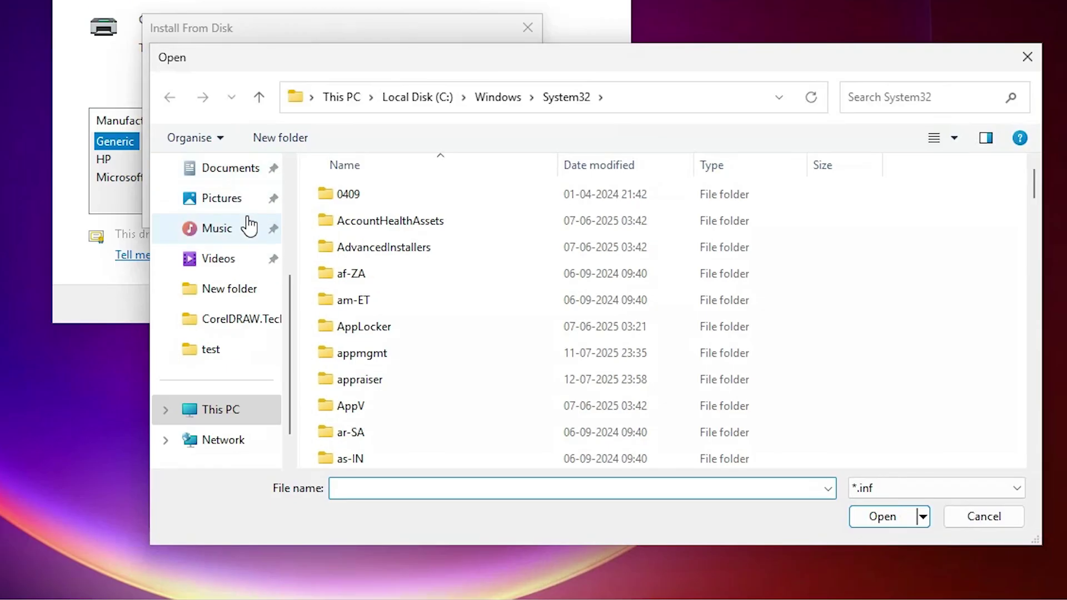
{"action": "scroll", "coordinate": [245, 282], "scroll_direction": "up", "scroll_amount": 3}
{"action": "left_click", "coordinate": [236, 300]}
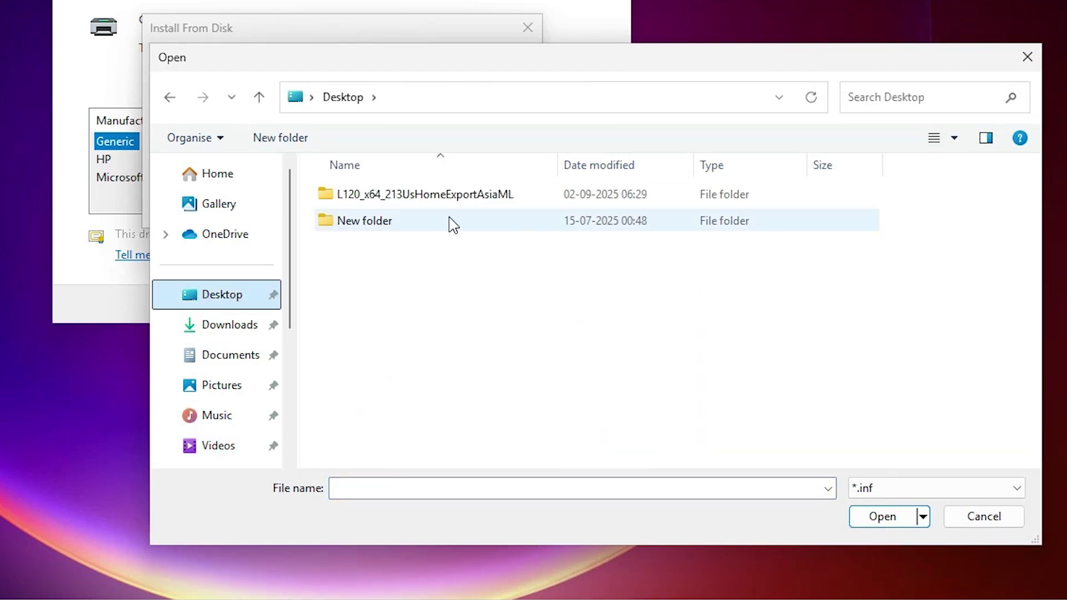
{"action": "double_click", "coordinate": [418, 196]}
{"action": "double_click", "coordinate": [416, 196]}
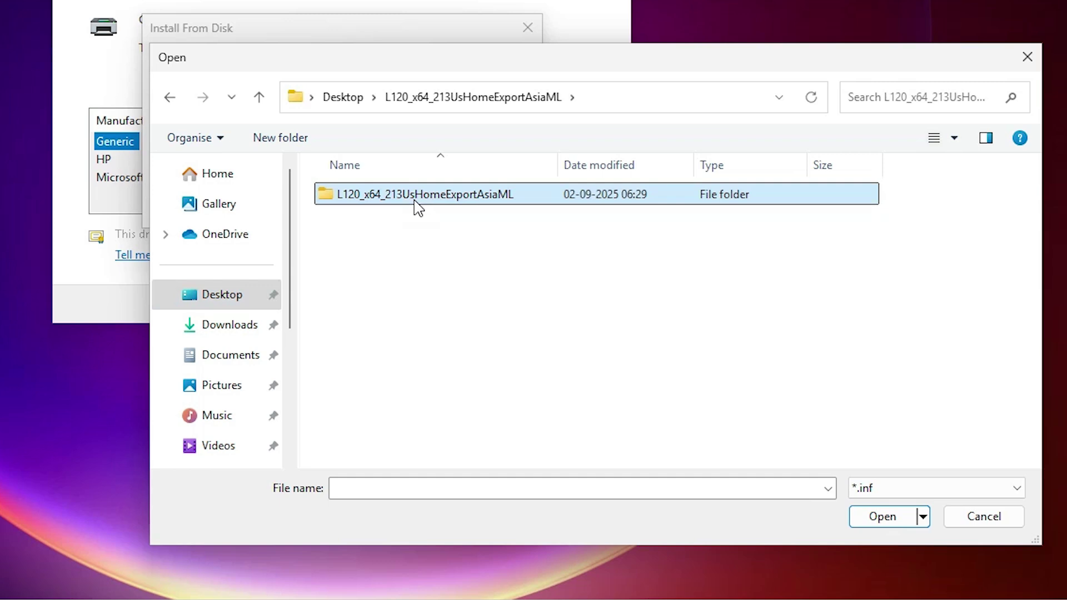
{"action": "double_click", "coordinate": [416, 196]}
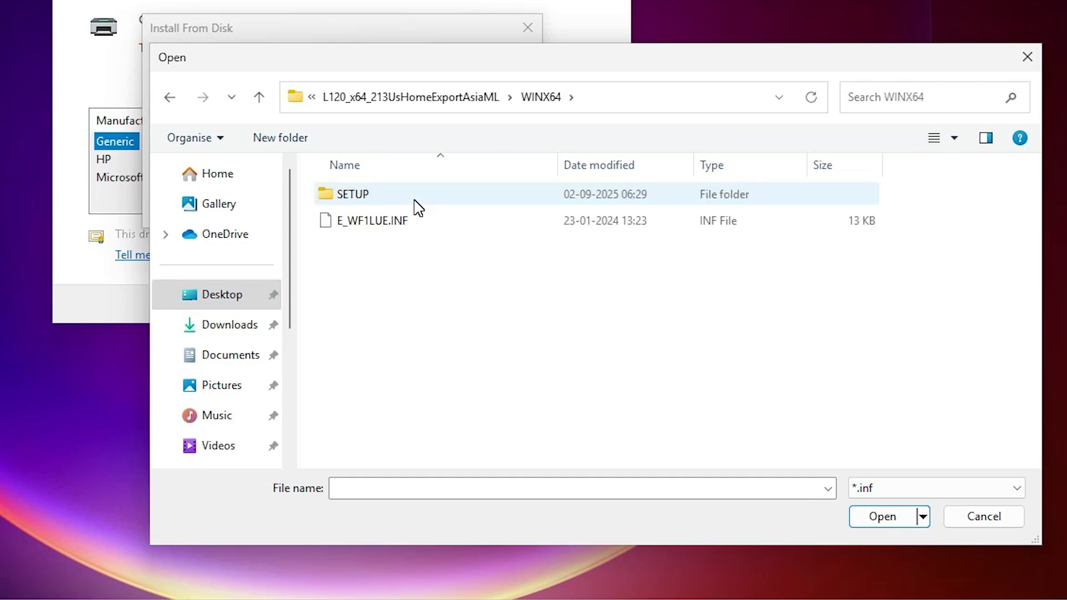
{"action": "left_click", "coordinate": [396, 222]}
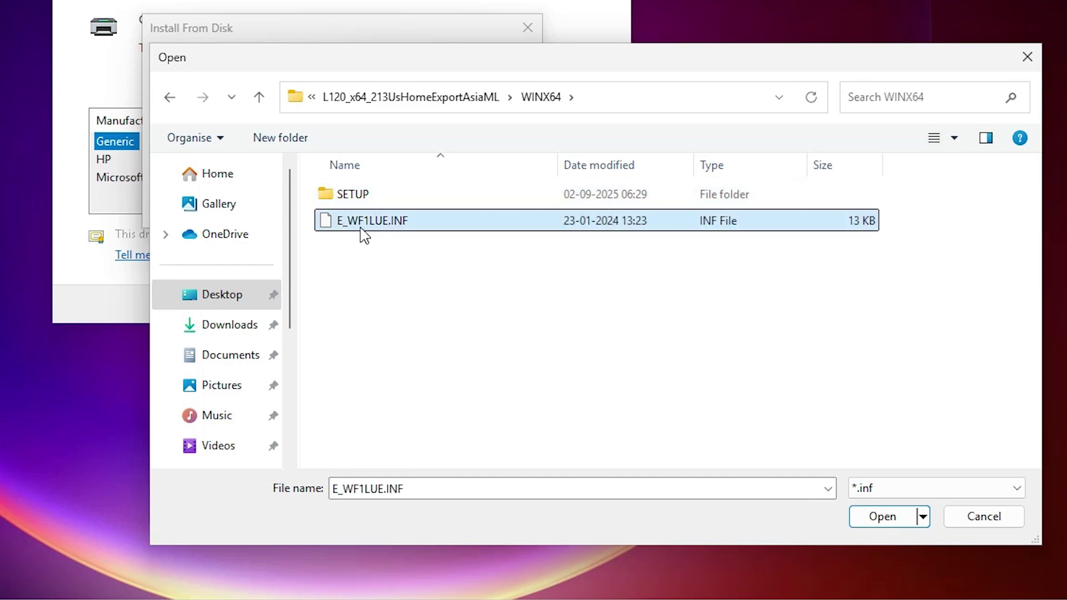
{"action": "left_click", "coordinate": [887, 520]}
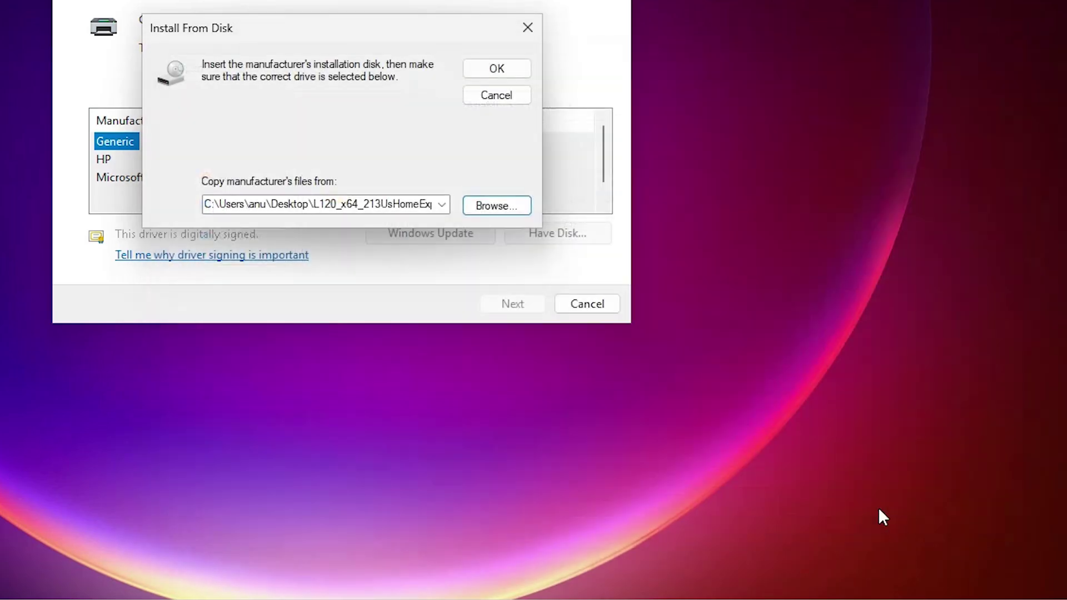
{"action": "left_click", "coordinate": [744, 243]}
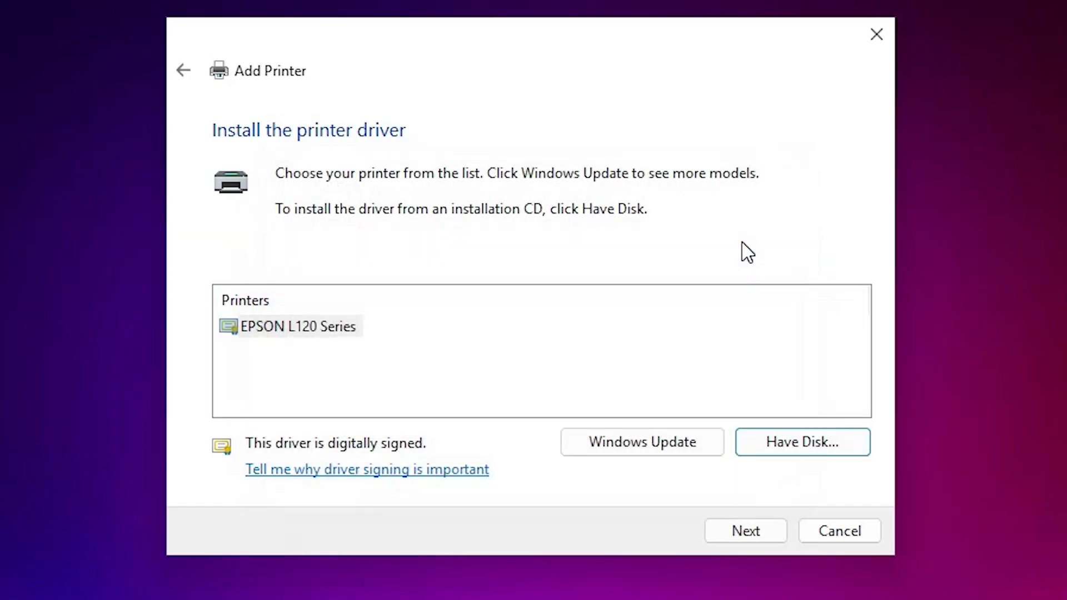
{"action": "left_click", "coordinate": [281, 332]}
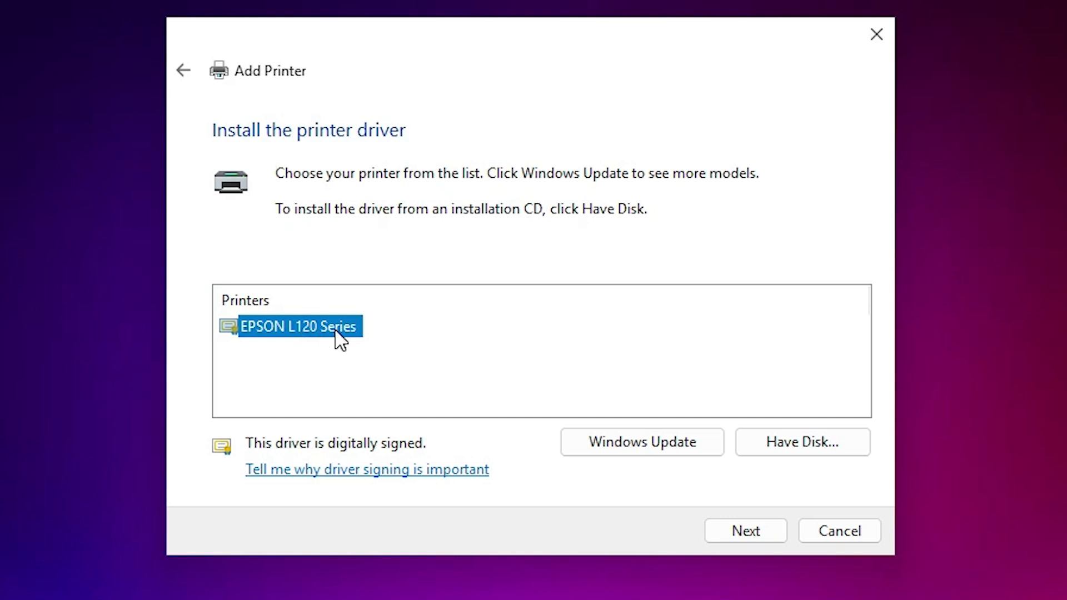
{"action": "left_click", "coordinate": [745, 534]}
Name the printer EPSON L121 and finish the wizard without sharing the printer or printing a test page
{"action": "key", "text": "End"}
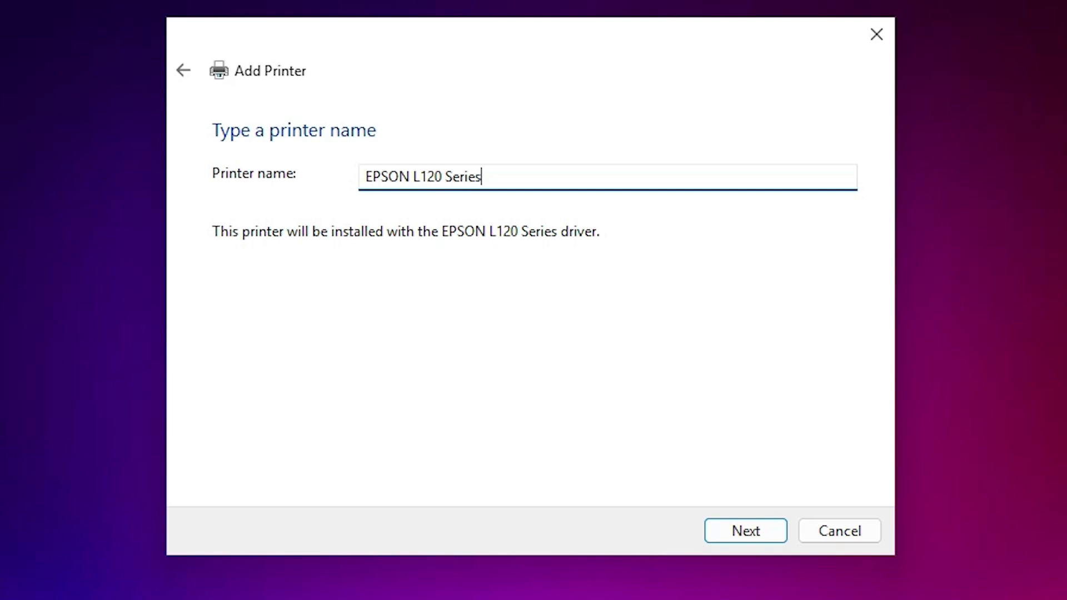
{"action": "key", "text": "ctrl+shift+Left"}
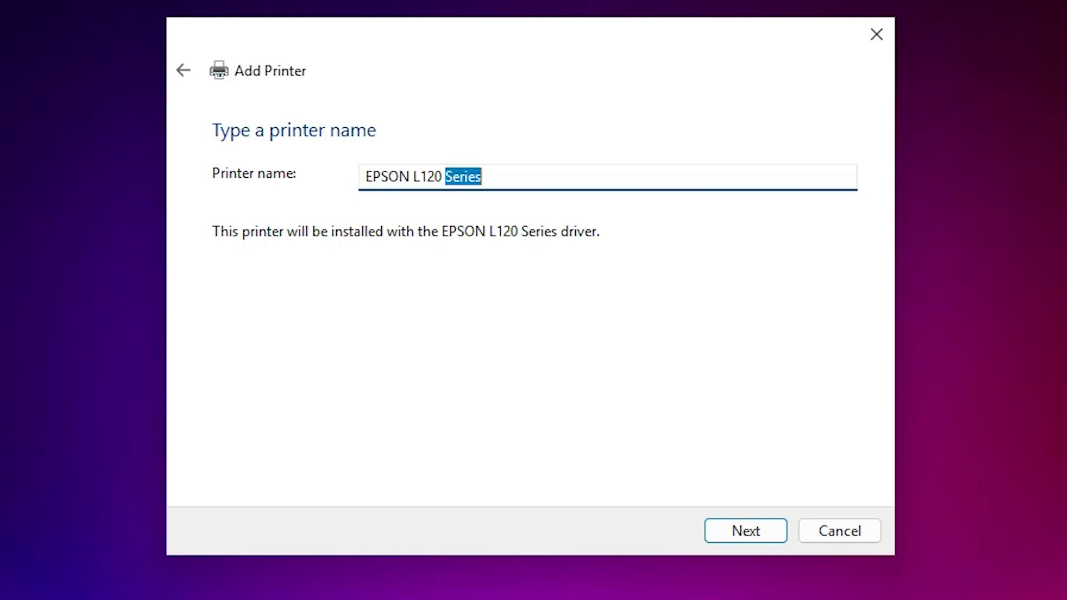
{"action": "key", "text": "BackSpace"}
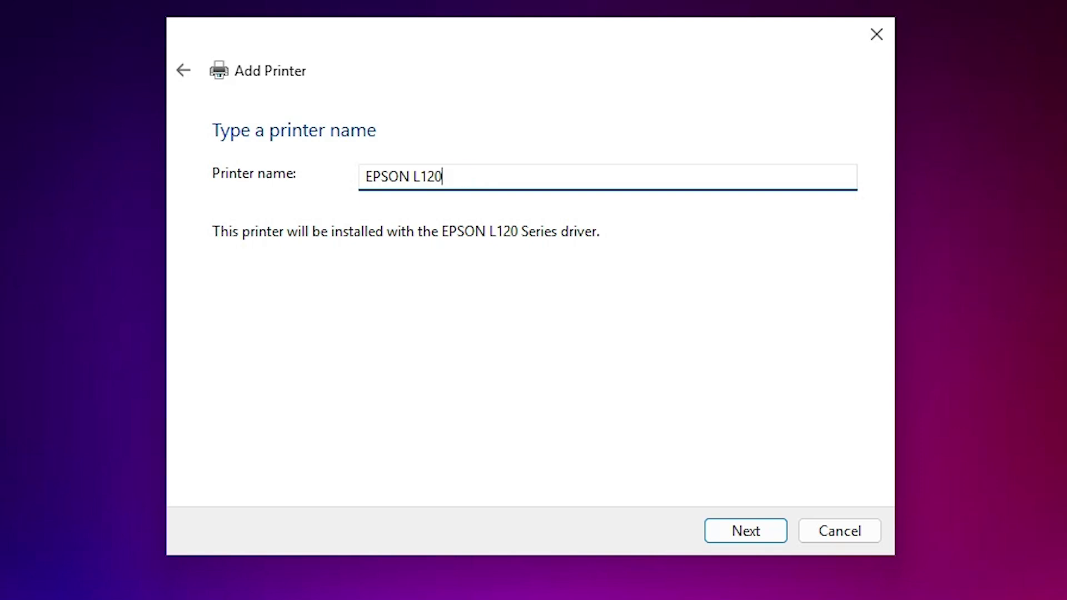
{"action": "key", "text": "BackSpace"}
{"action": "key", "text": "BackSpace"}
{"action": "type", "text": "1"}
{"action": "left_click", "coordinate": [743, 540]}
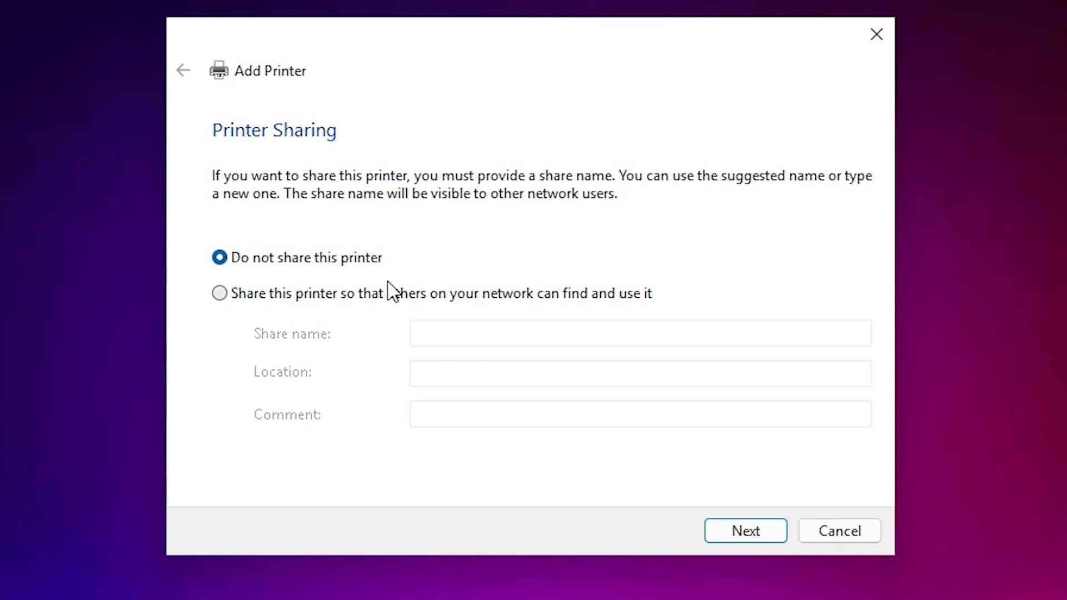
{"action": "left_click", "coordinate": [725, 531]}
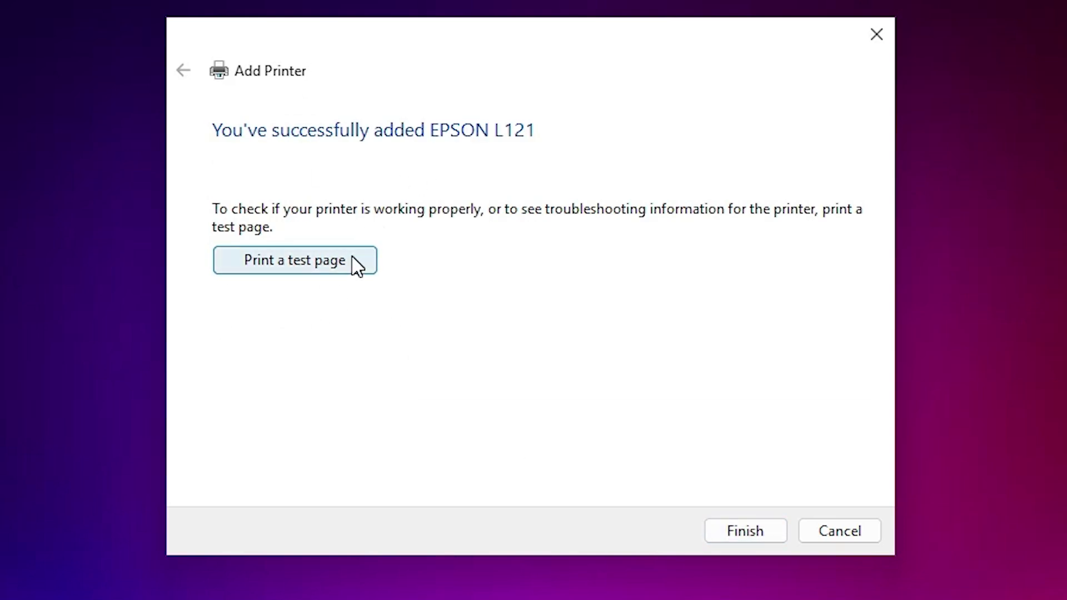
{"action": "left_click", "coordinate": [755, 532]}
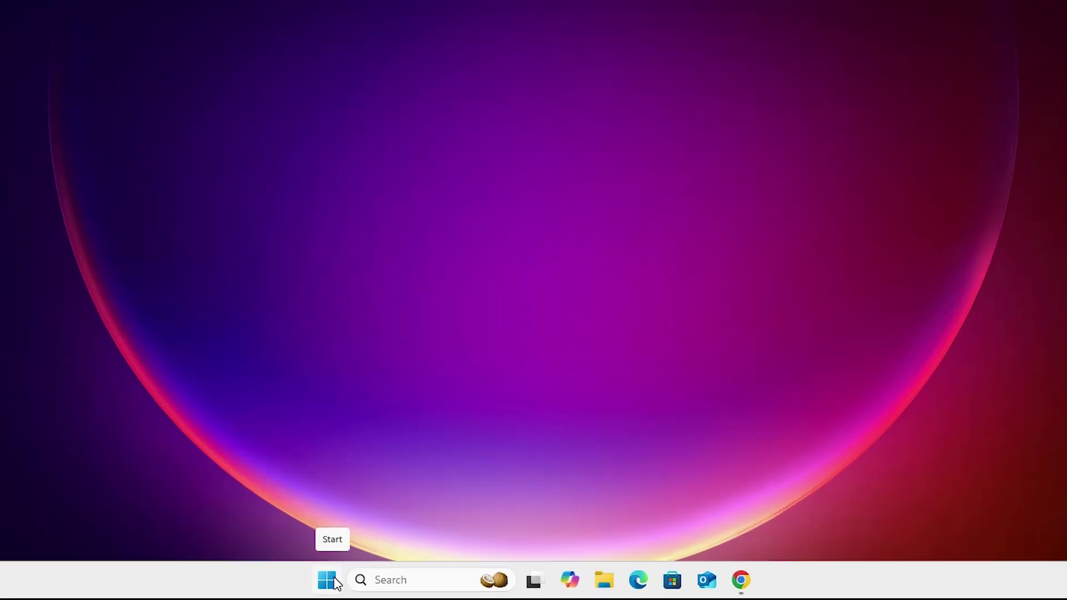
Search for and open the Printers & scanners system settings
{"action": "left_click", "coordinate": [335, 582]}
{"action": "type", "text": "pr"}
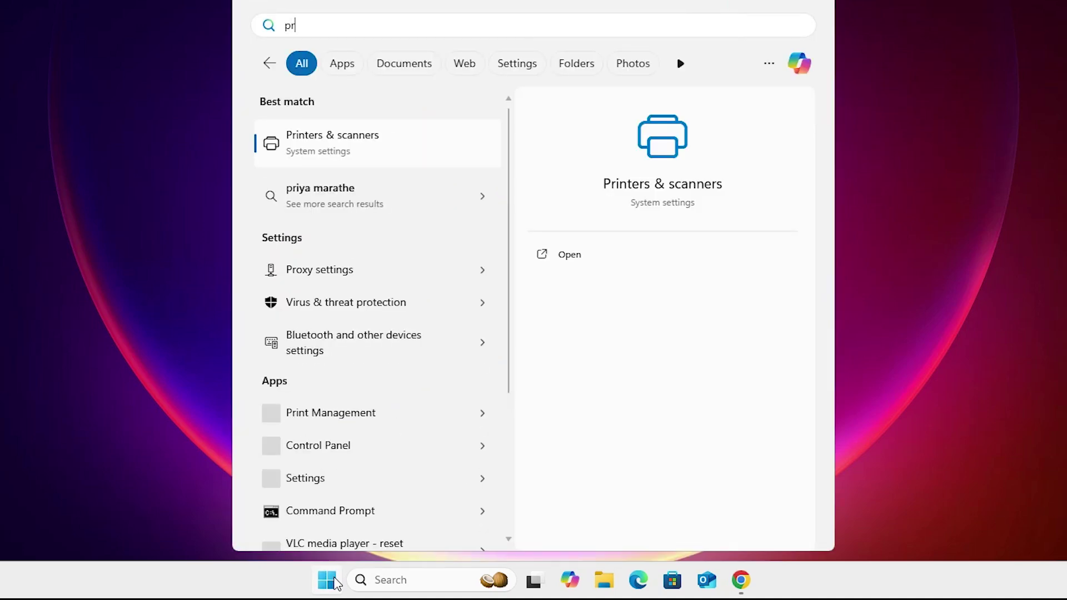
{"action": "left_click", "coordinate": [460, 131]}
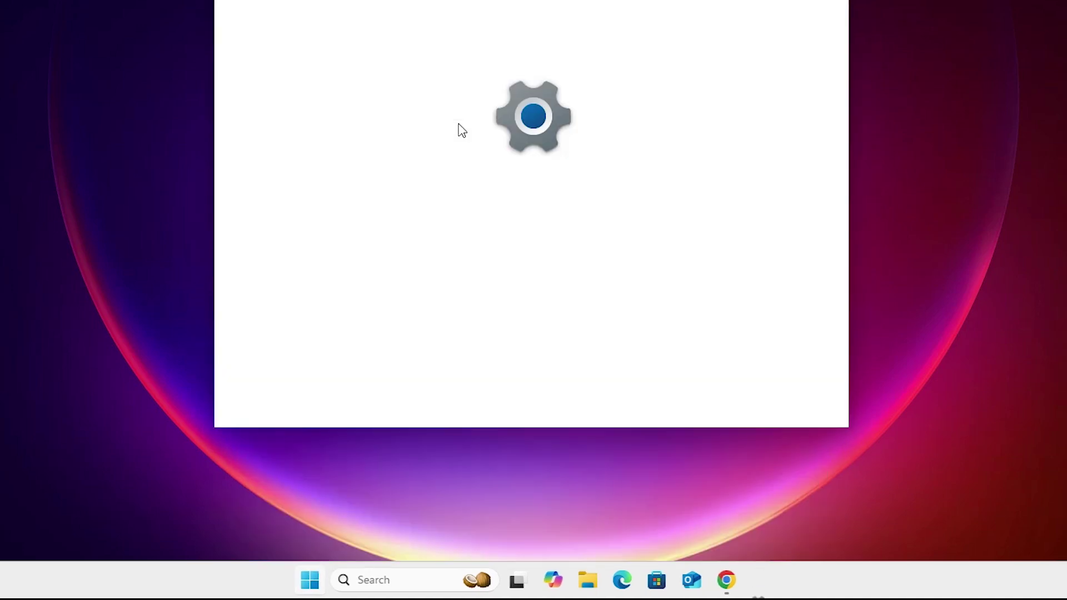